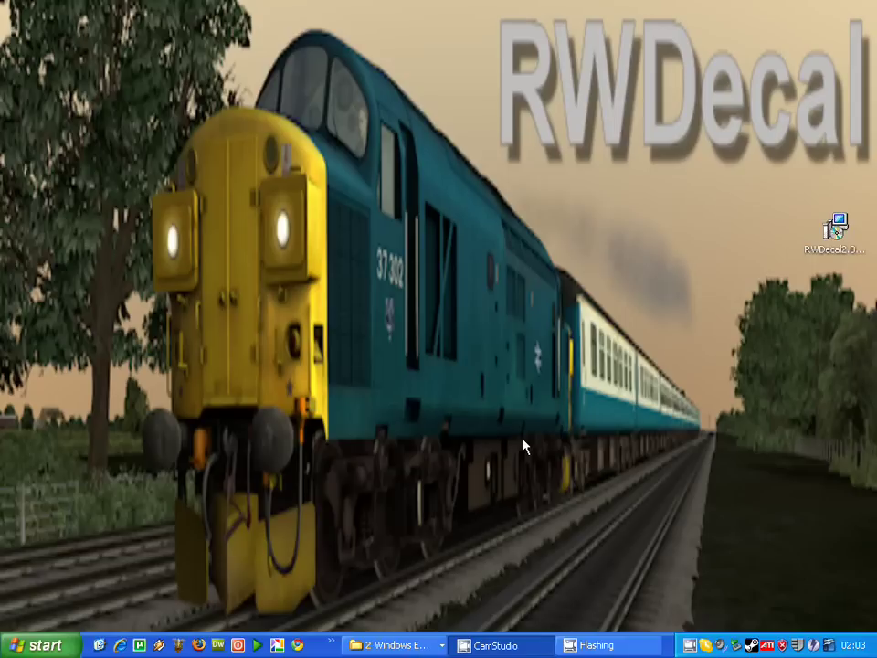
Step: Install RWDecal2 with the licence accepted into the default folder, and place its 2.0.6 shortcut beside the installer
left_click(834, 231)
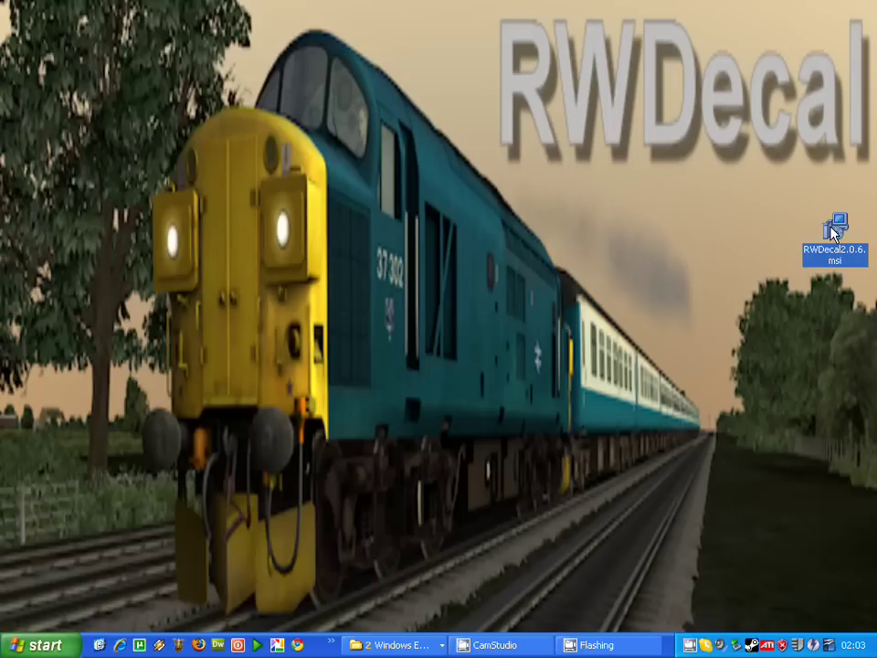
double_click(834, 230)
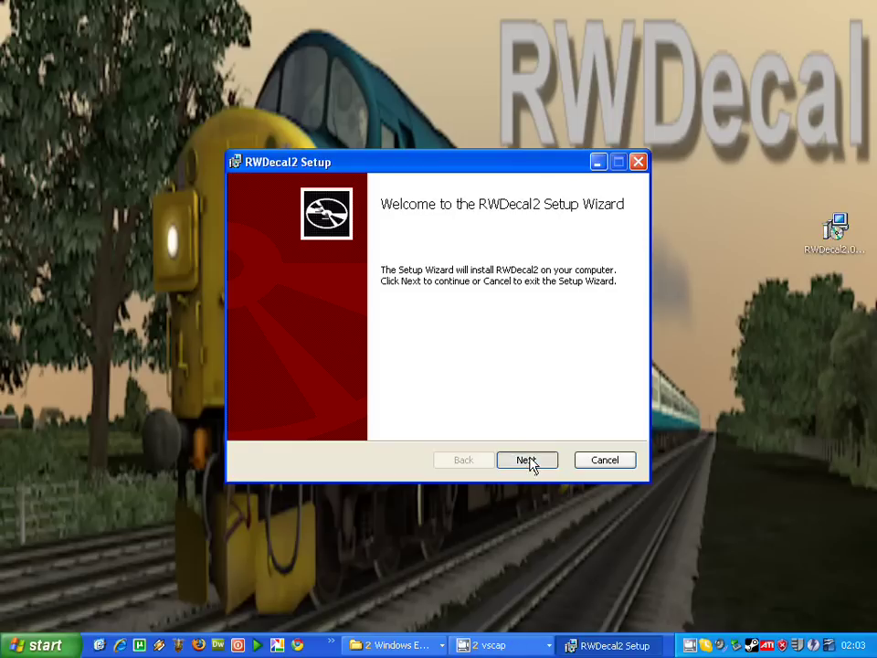
left_click(527, 460)
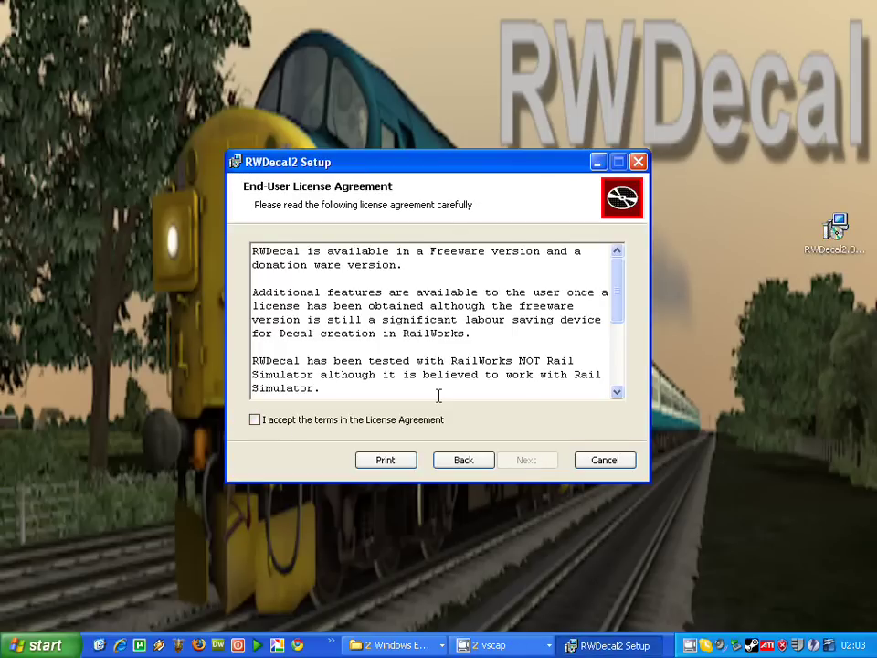
left_click(275, 424)
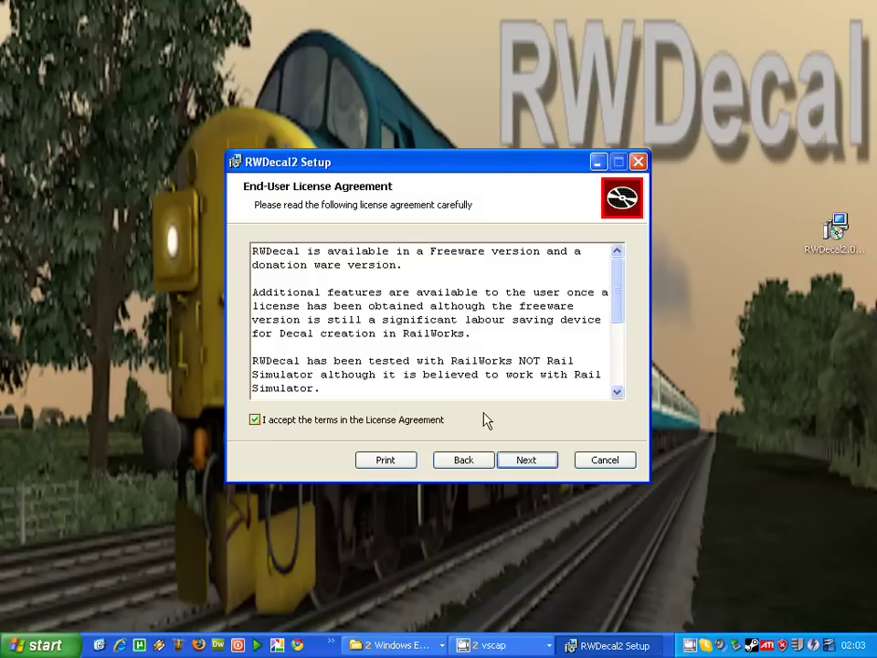
left_click(525, 462)
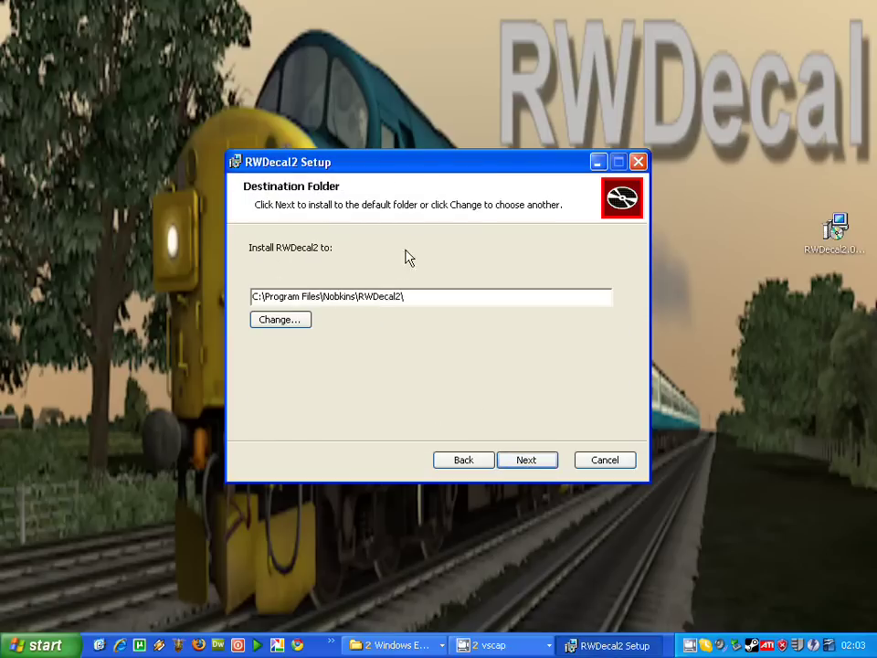
left_click(534, 463)
left_click(528, 464)
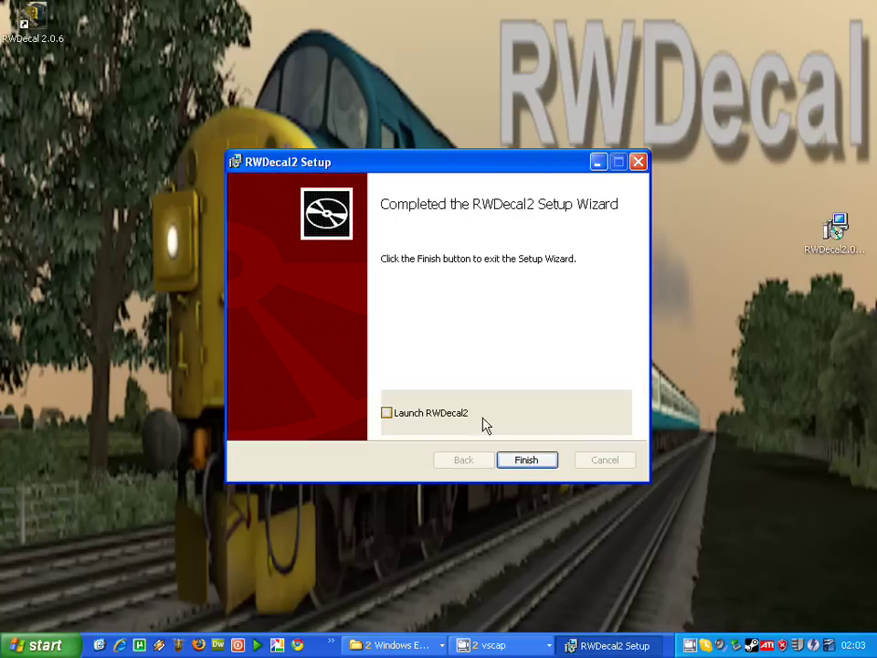
left_click_drag(32, 19, 749, 223)
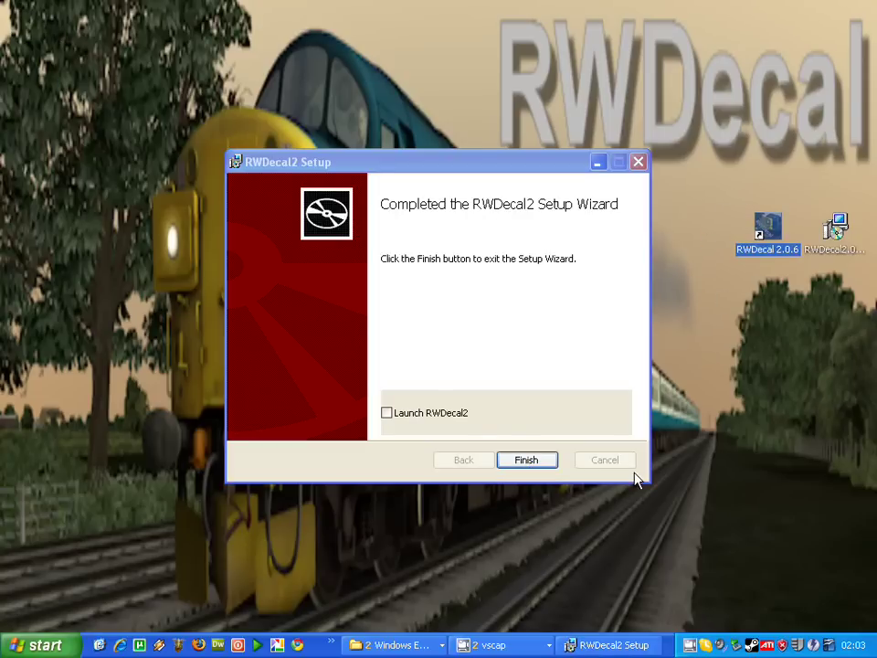
left_click(36, 645)
left_click(72, 581)
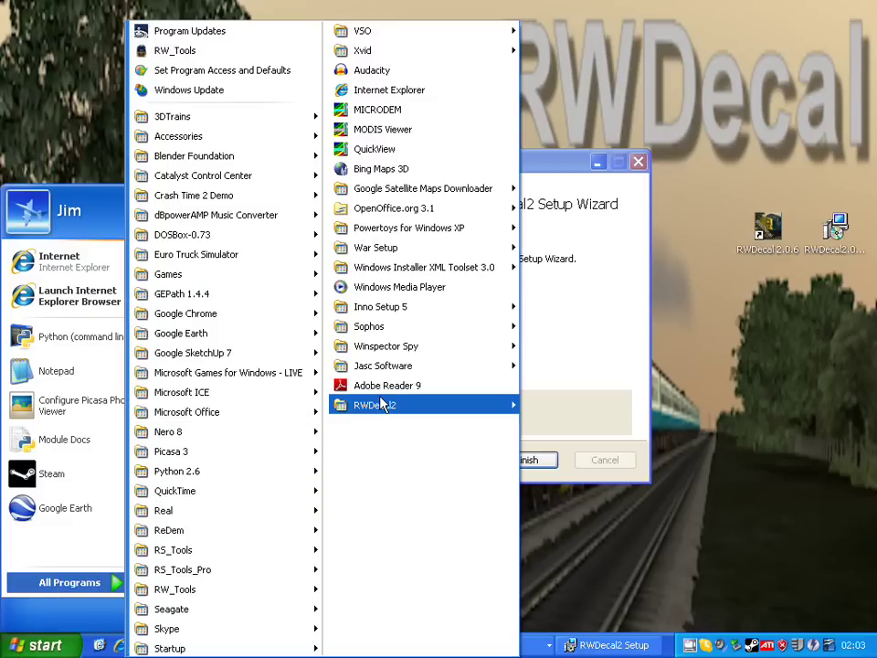
mouse_move(384, 405)
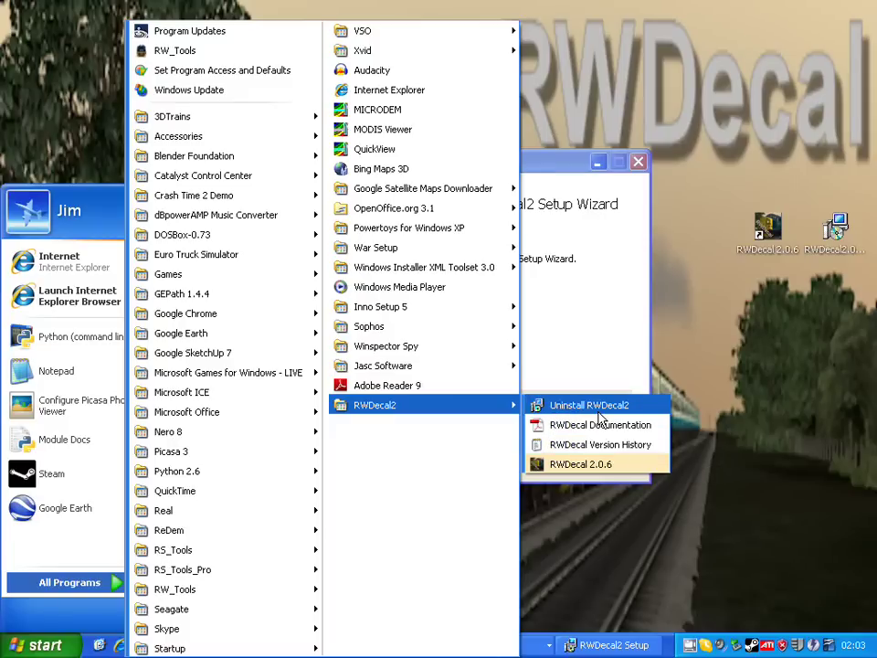
left_click(600, 336)
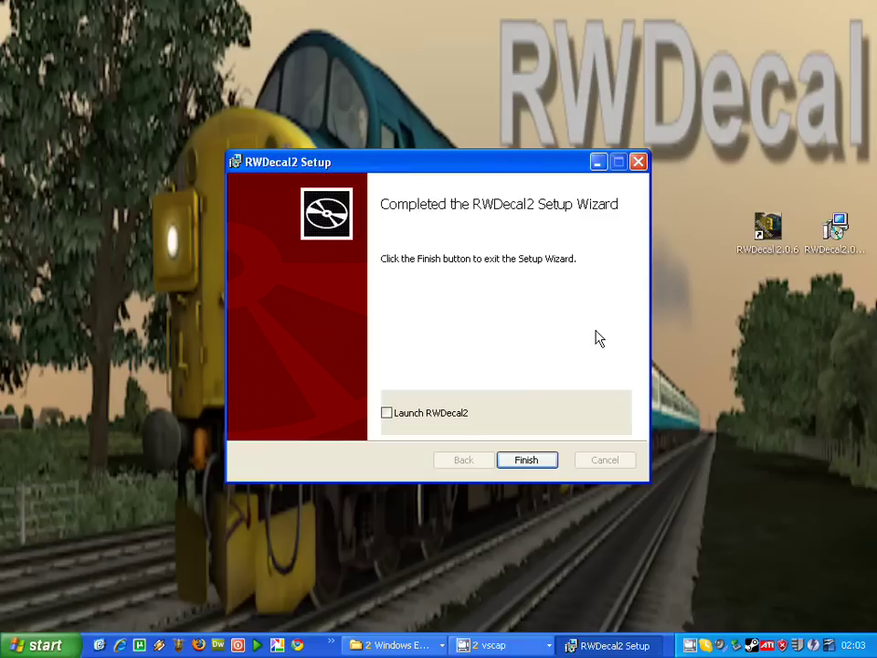
Step: Finish setup with Launch RWDecal2 ticked, then choose serz.exe from the railworks folder
left_click(387, 414)
left_click(523, 462)
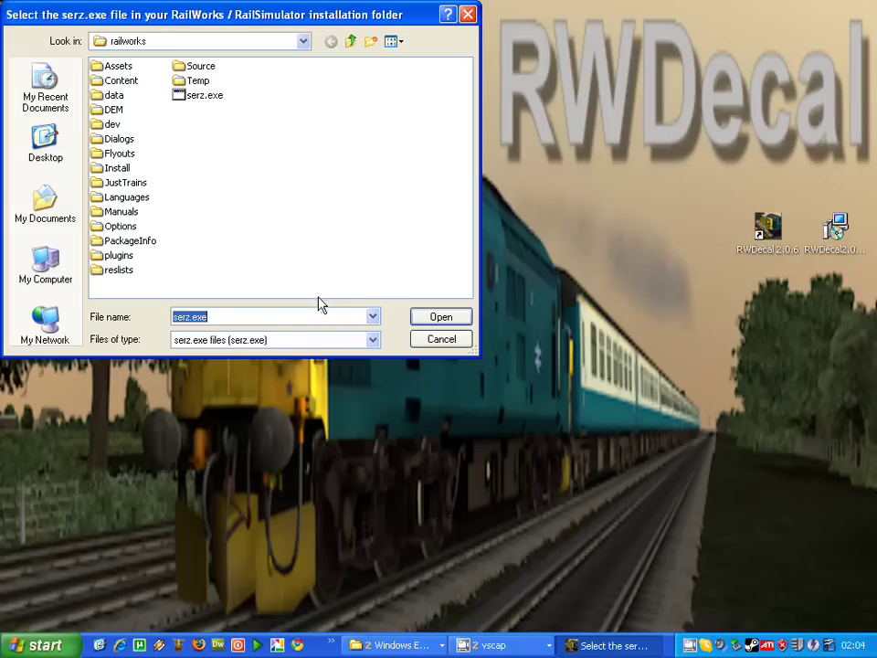
left_click(307, 43)
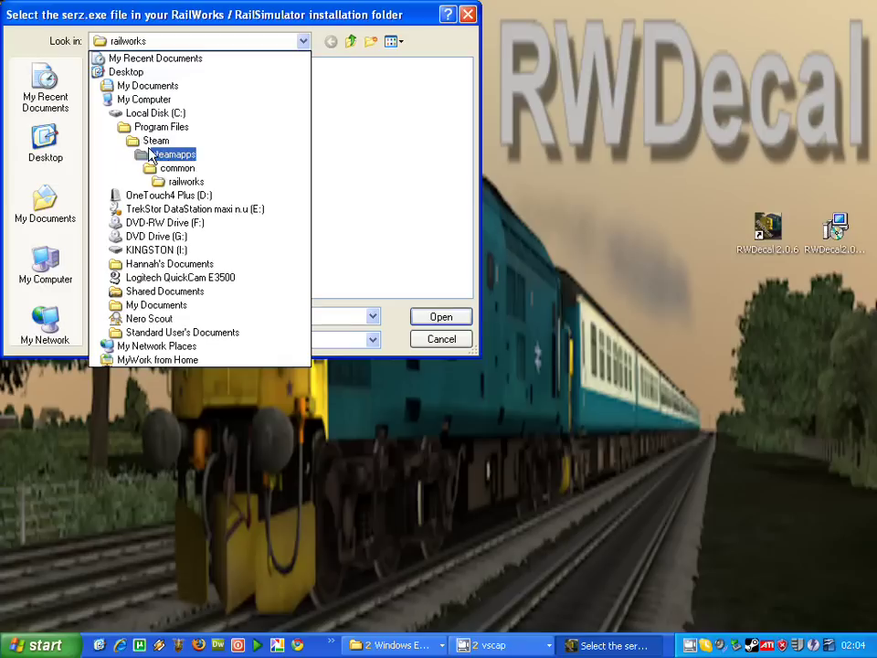
left_click(346, 9)
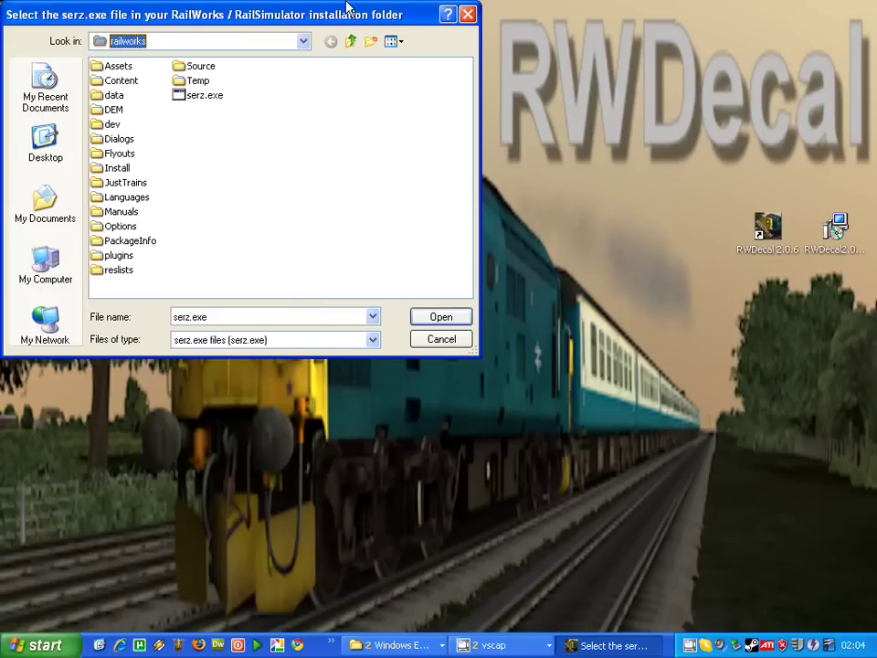
left_click(192, 99)
left_click(435, 320)
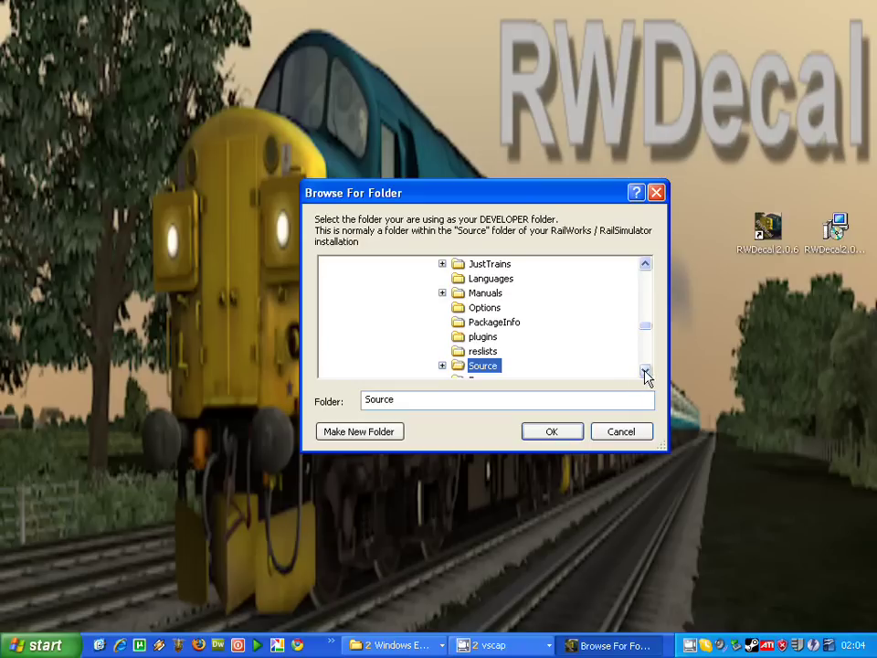
Step: Choose Nobkins under the Source folder as the developer folder
left_click(442, 367)
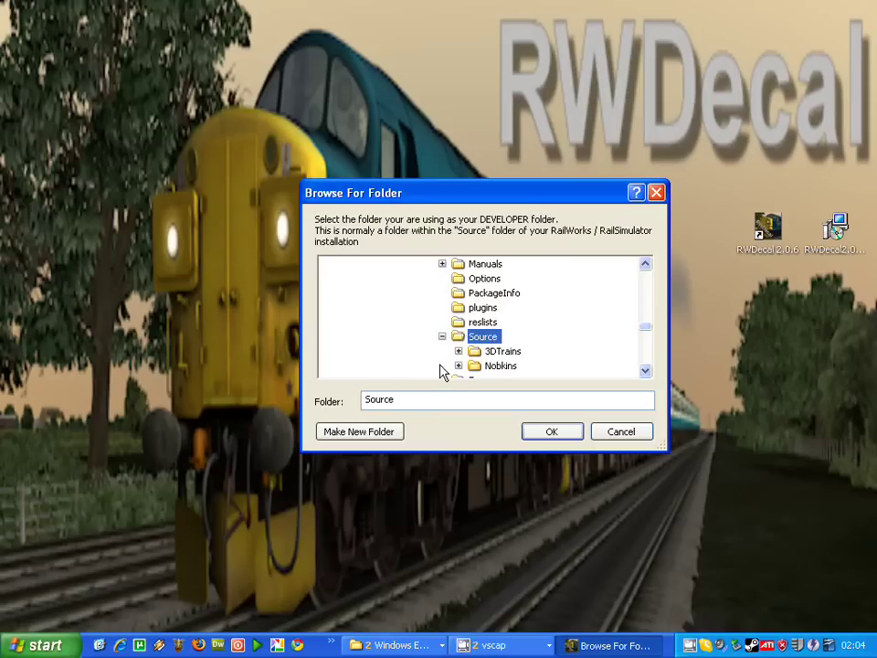
mouse_move(646, 331)
left_mouse_down()
mouse_move(646, 302)
mouse_move(646, 332)
left_mouse_up()
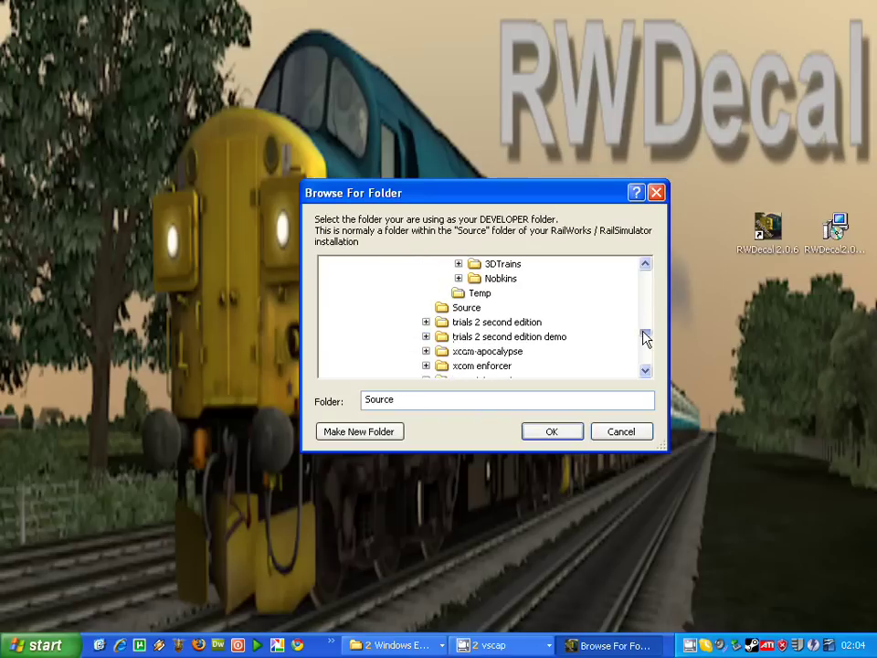
double_click(501, 279)
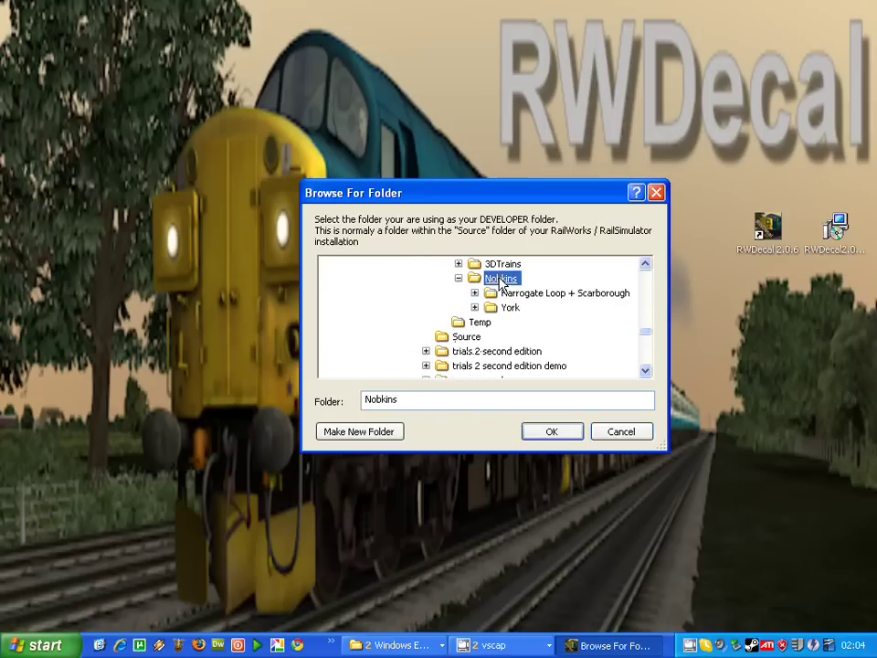
left_click(551, 436)
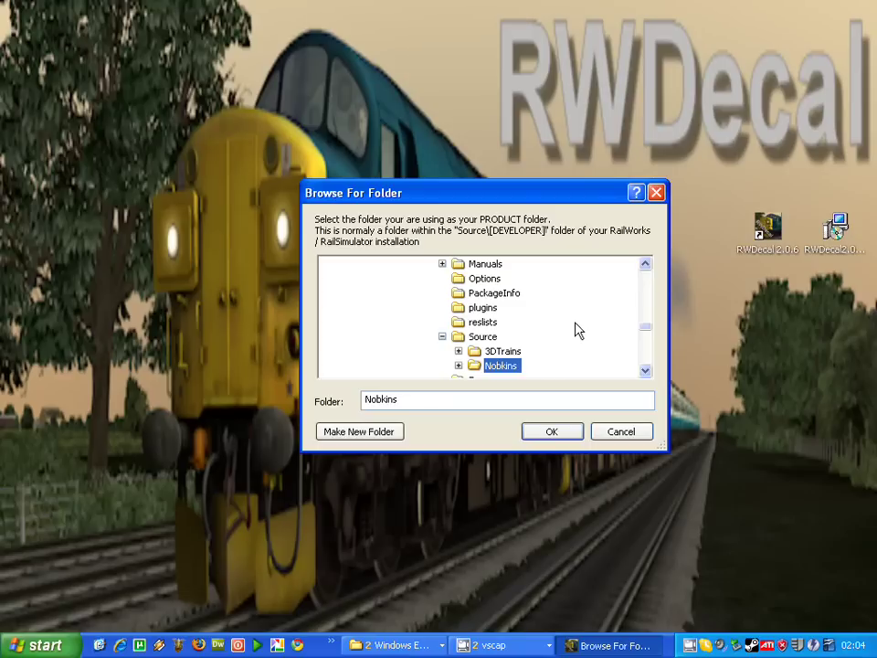
Step: Choose Harrogate Loop + Scarborough under Nobkins as the product folder
left_click(645, 370)
left_click(645, 370)
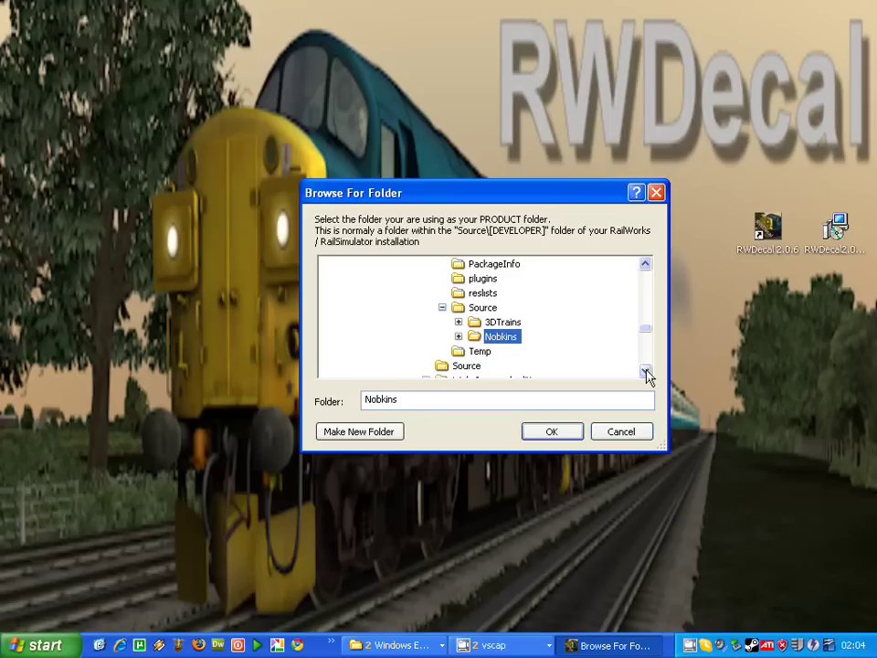
left_click(459, 336)
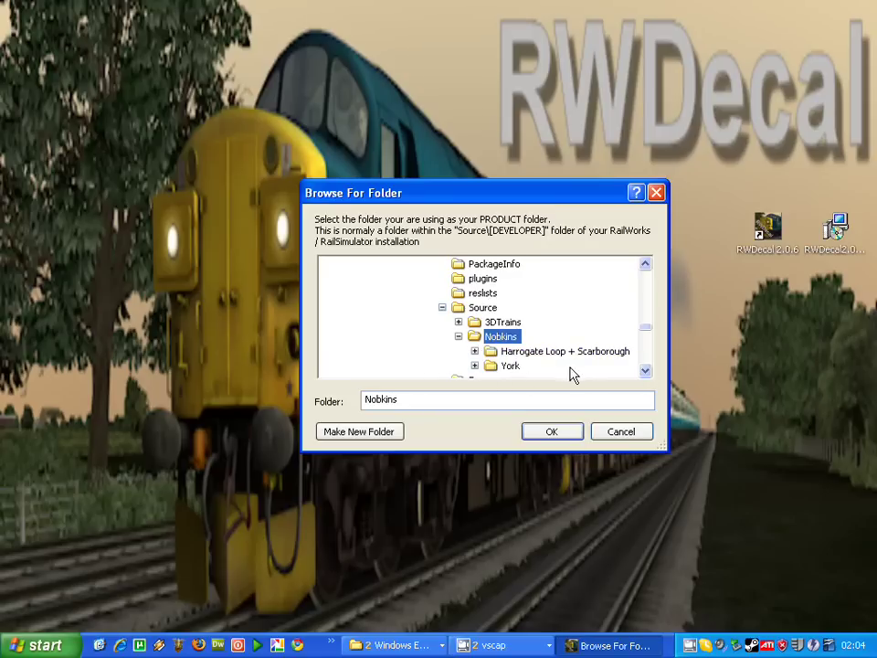
double_click(550, 353)
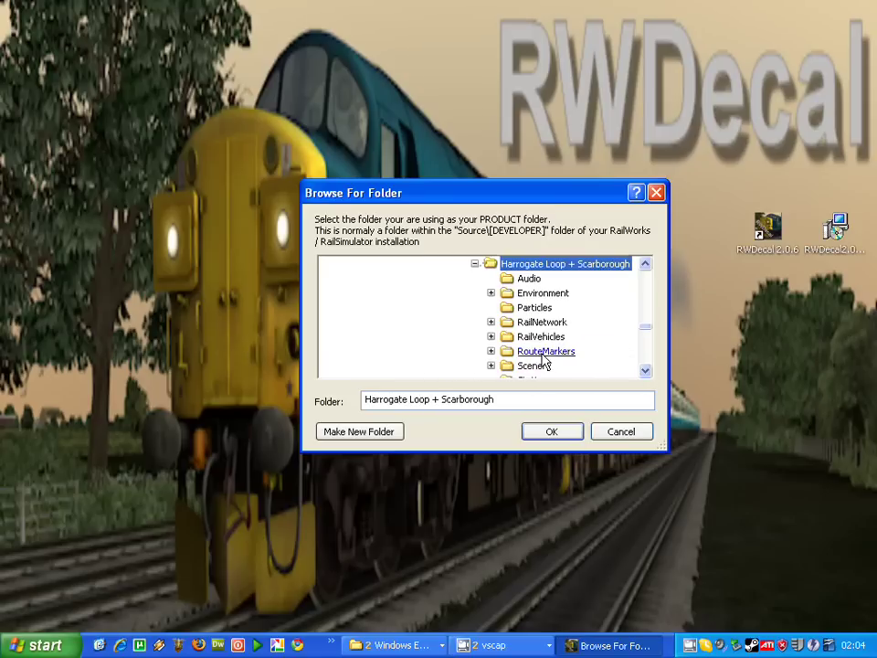
left_click(552, 432)
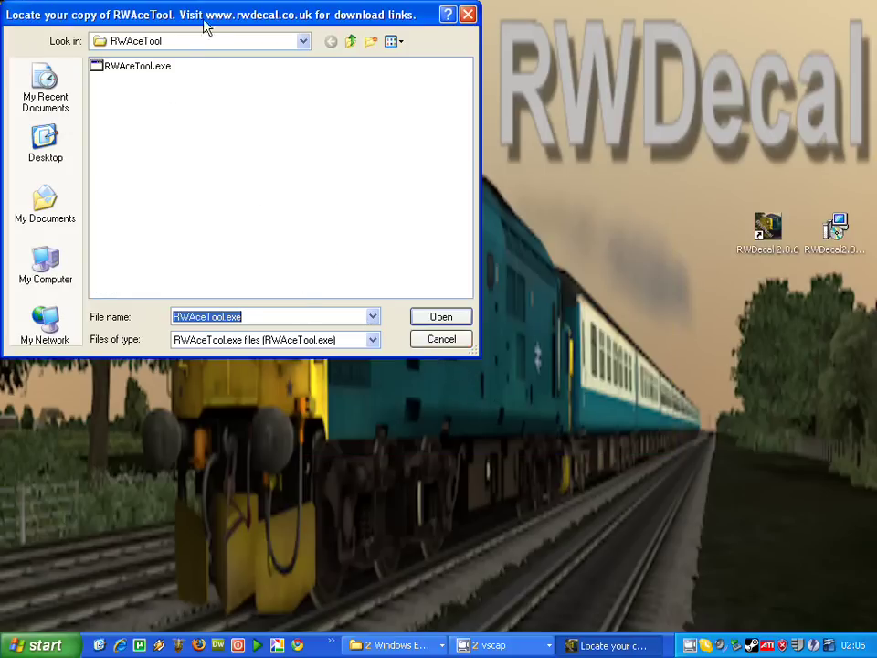
Step: Select RWAceTool.exe as the ACE tool and decline the Enter License prompt
left_click(132, 73)
left_click(133, 71)
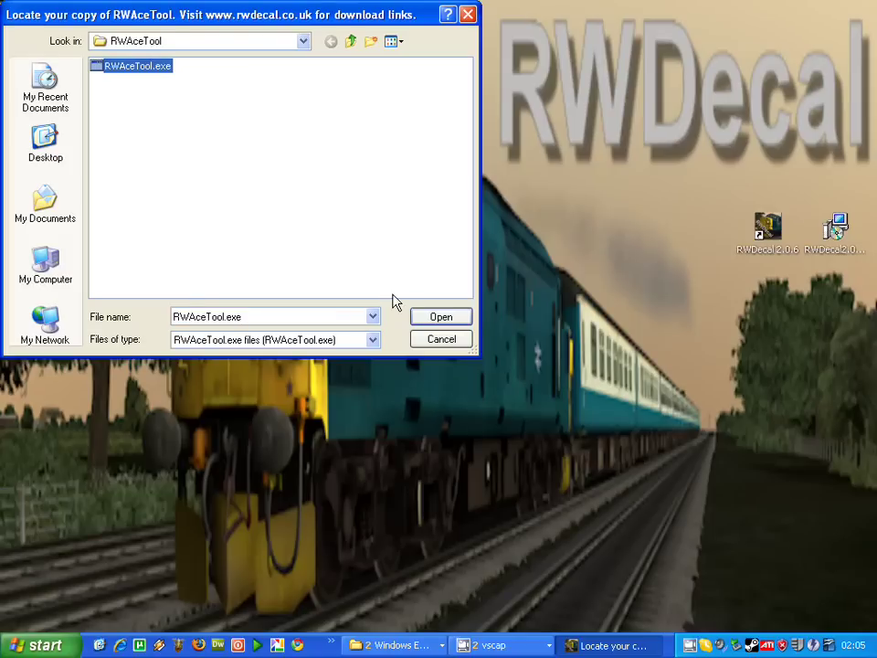
left_click(442, 317)
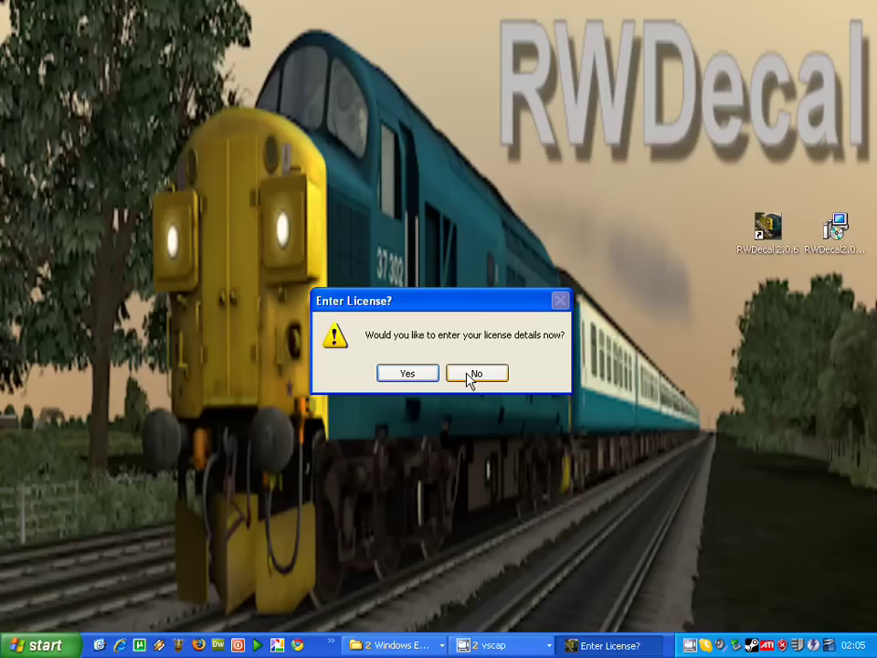
left_click(470, 377)
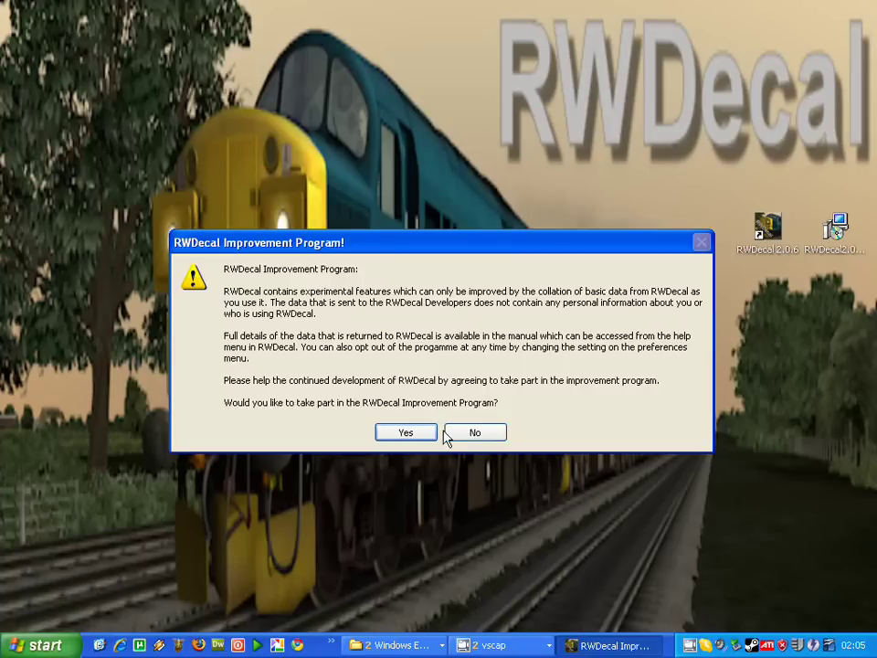
Step: Answer Yes to join the RWDecal Improvement Program
left_click(408, 432)
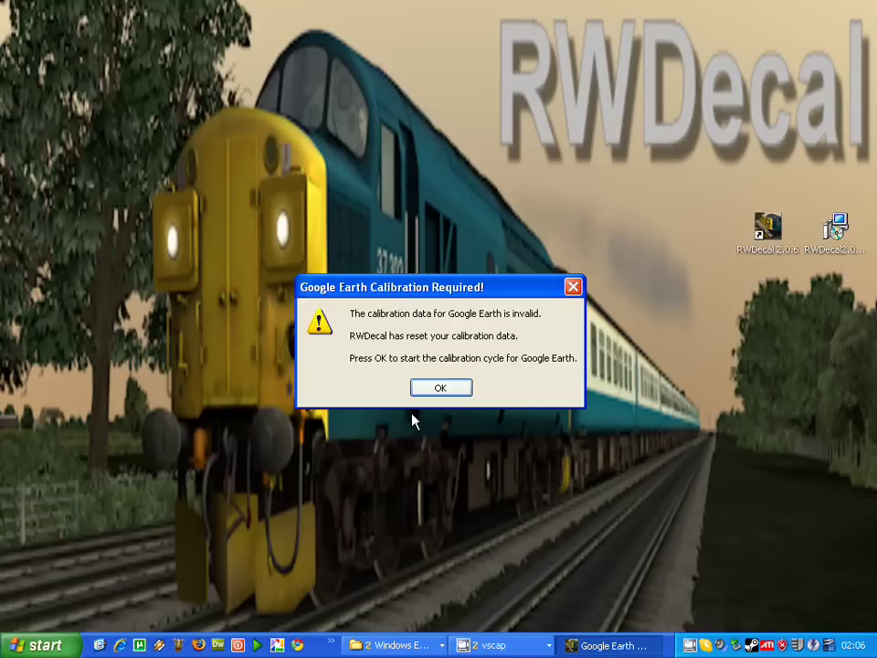
Step: Accept the Google Earth Calibration Required notice to run the calibration cycle
left_click(442, 388)
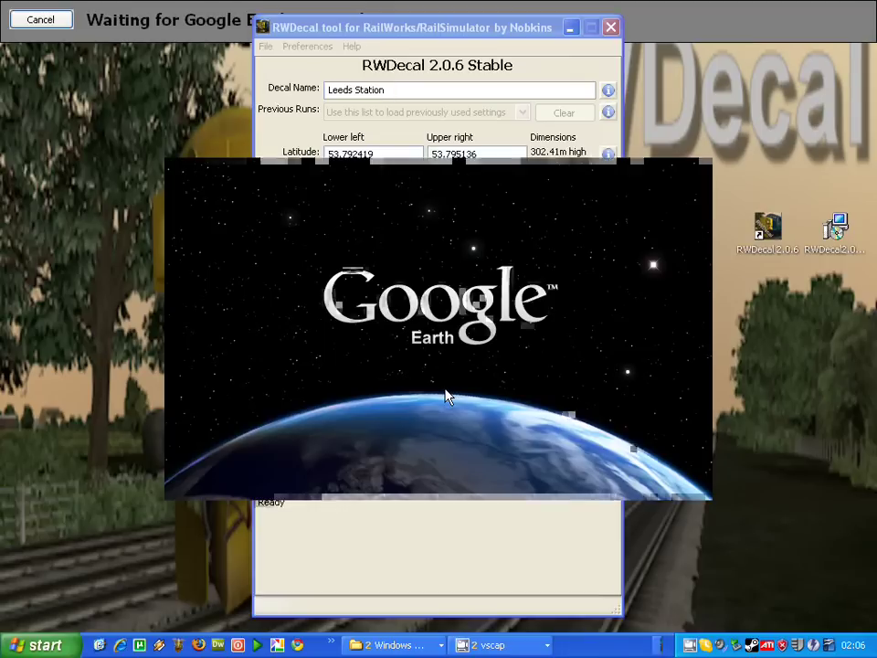